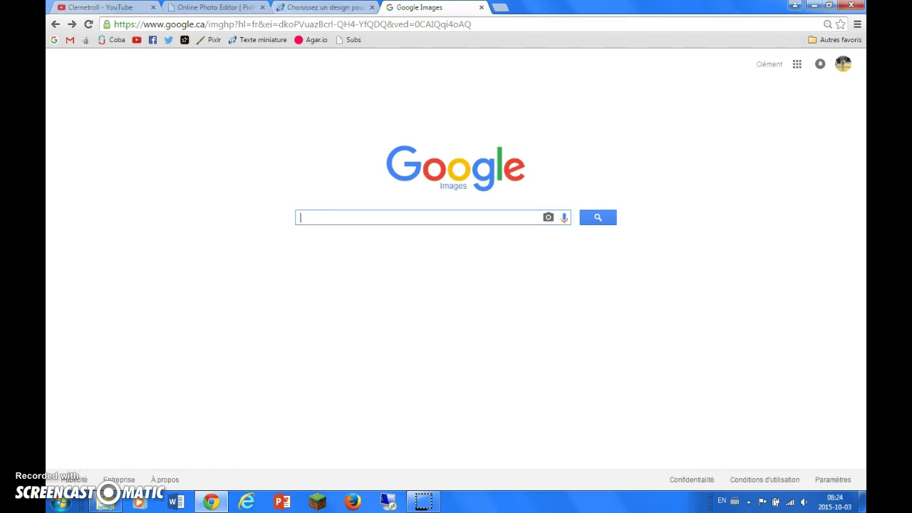
Search Google Images for "destiny" and open the preview of the picture with three armed characters on the moon
{"action": "left_click", "coordinate": [324, 7]}
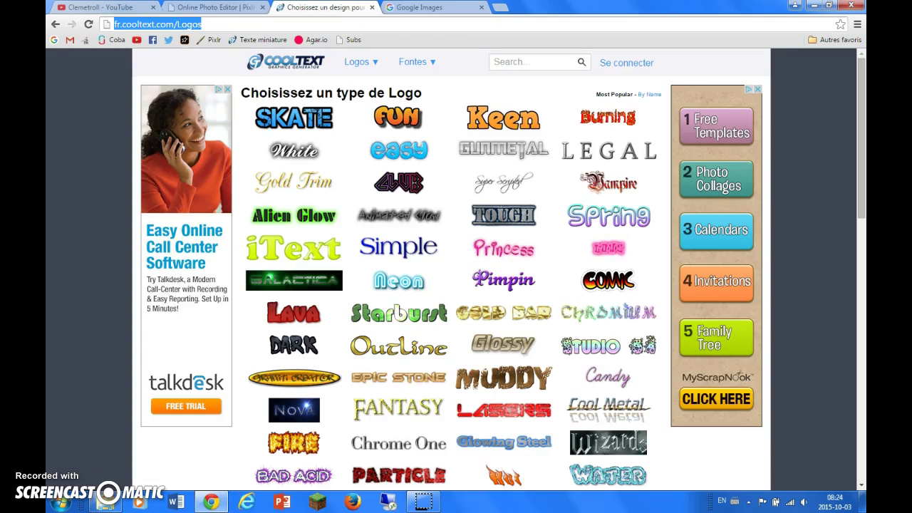
{"action": "left_click", "coordinate": [441, 9]}
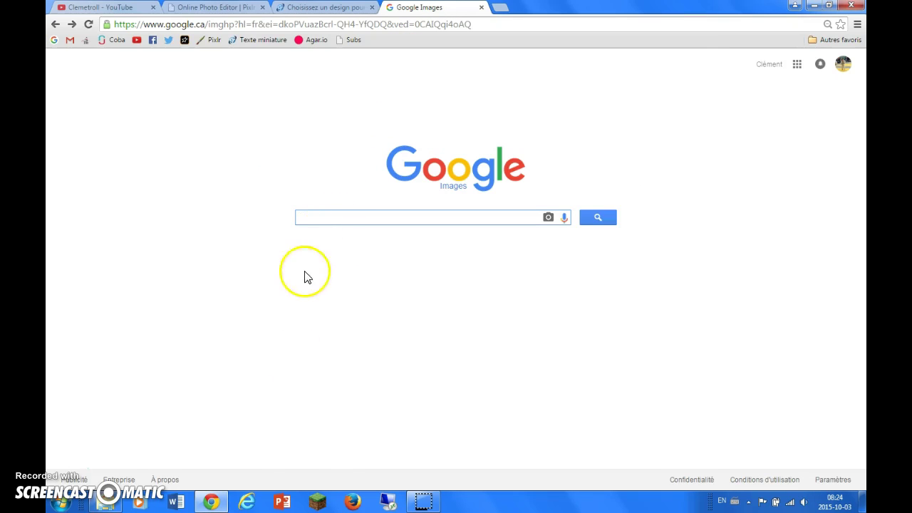
{"action": "type", "text": "destiny"}
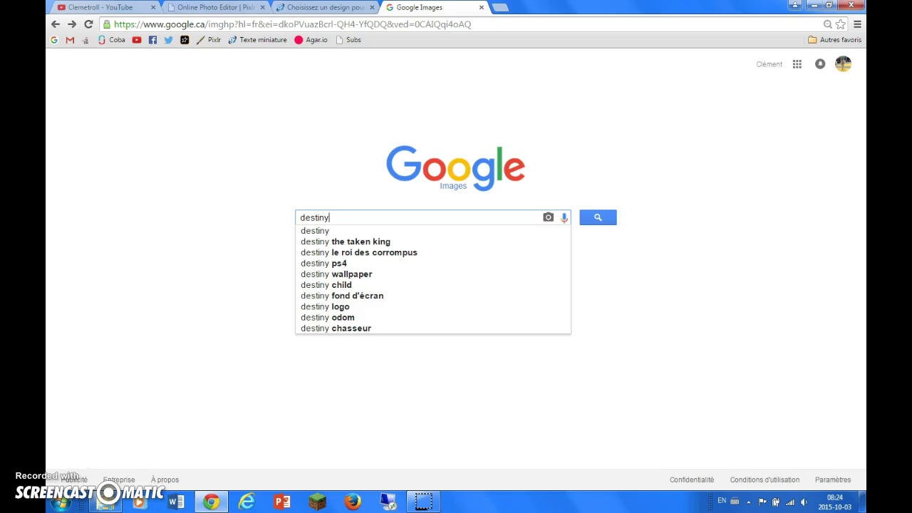
{"action": "left_click", "coordinate": [308, 231]}
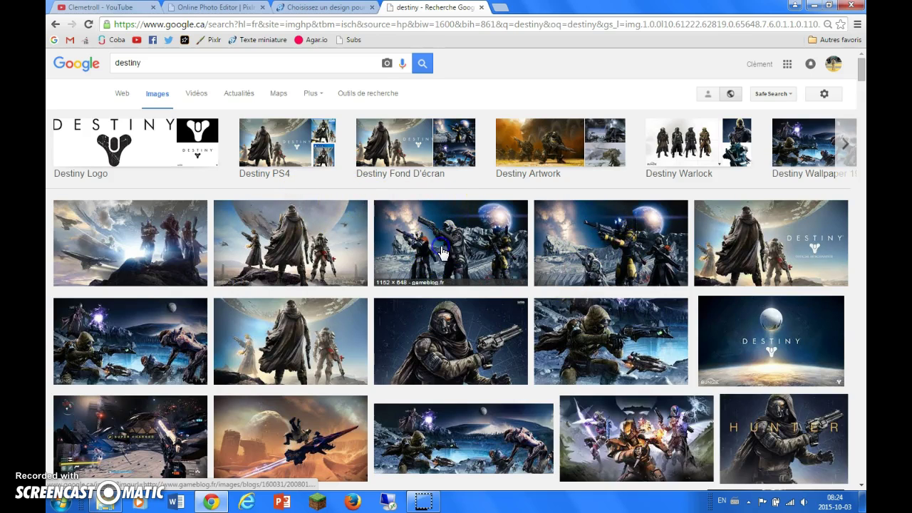
{"action": "left_click", "coordinate": [442, 252]}
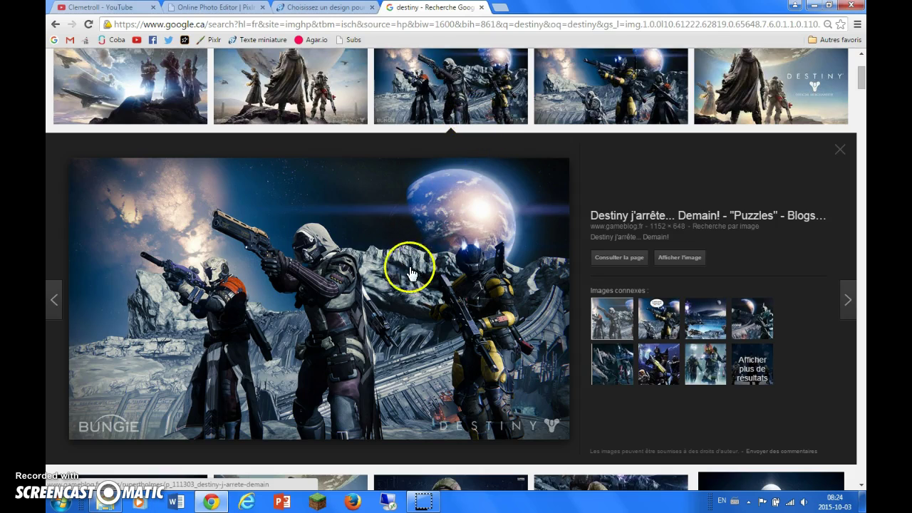
Save the previewed image as destiny3 in the miniature folder, replacing the existing file
{"action": "right_click", "coordinate": [362, 285]}
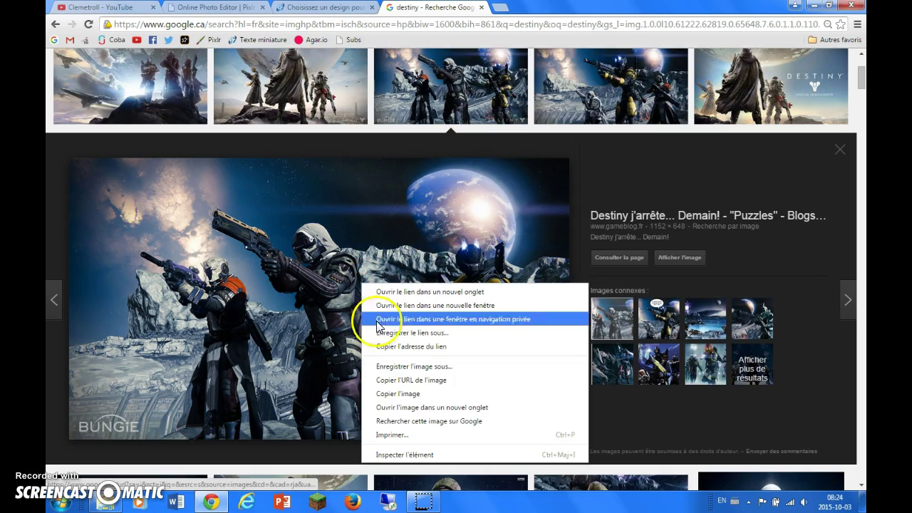
{"action": "right_click", "coordinate": [325, 258]}
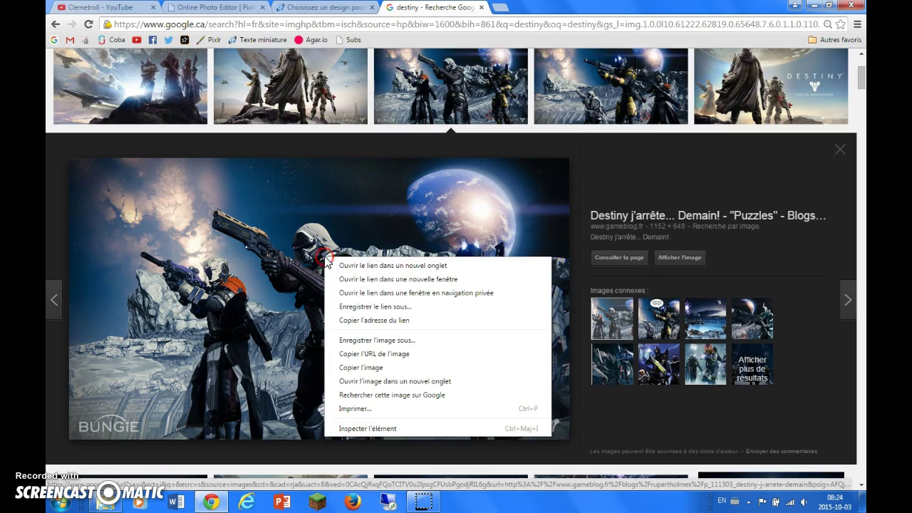
{"action": "left_click", "coordinate": [380, 341]}
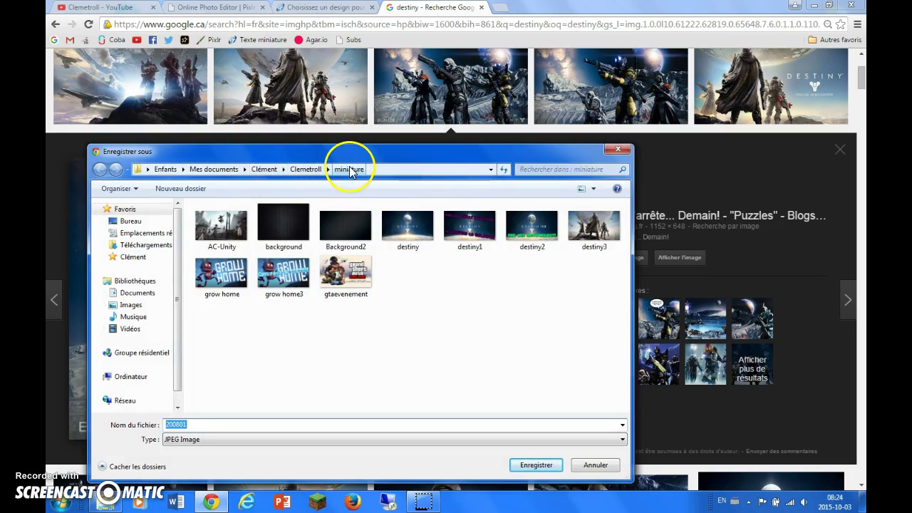
{"action": "type", "text": "dew"}
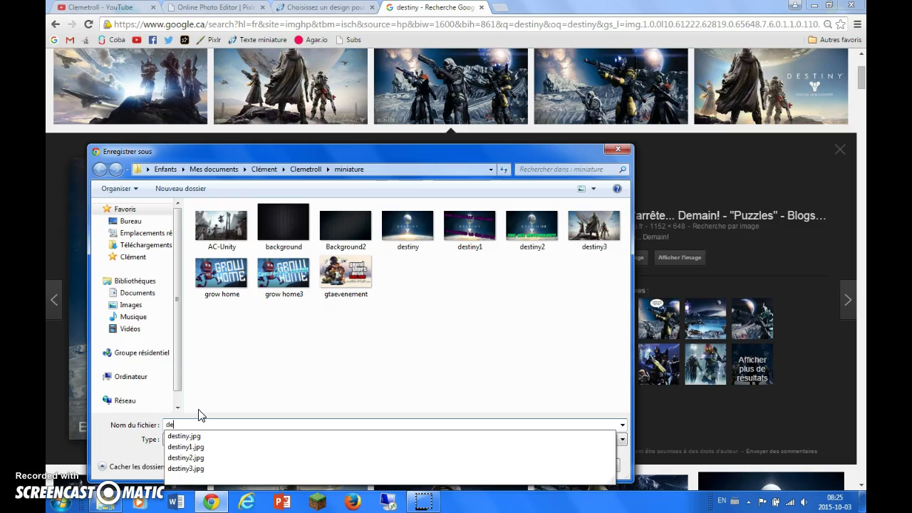
{"action": "type", "text": "stiny3"}
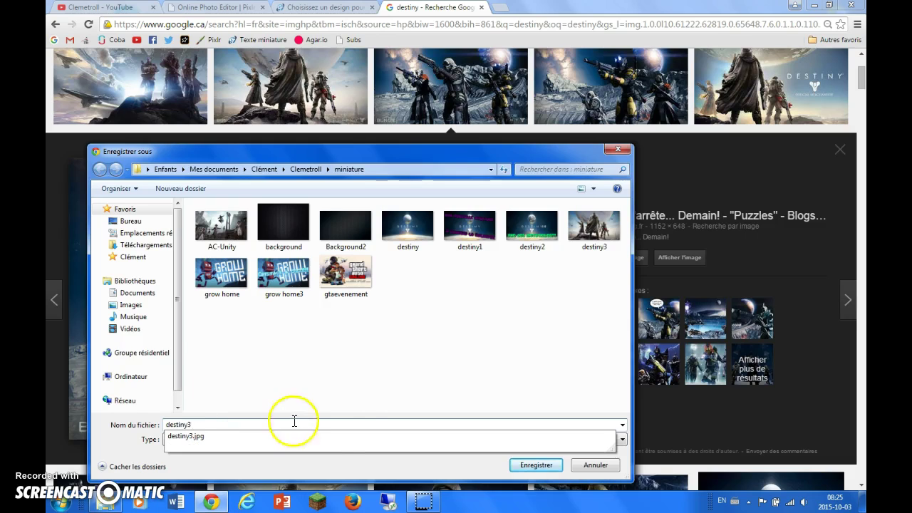
{"action": "left_click", "coordinate": [536, 465]}
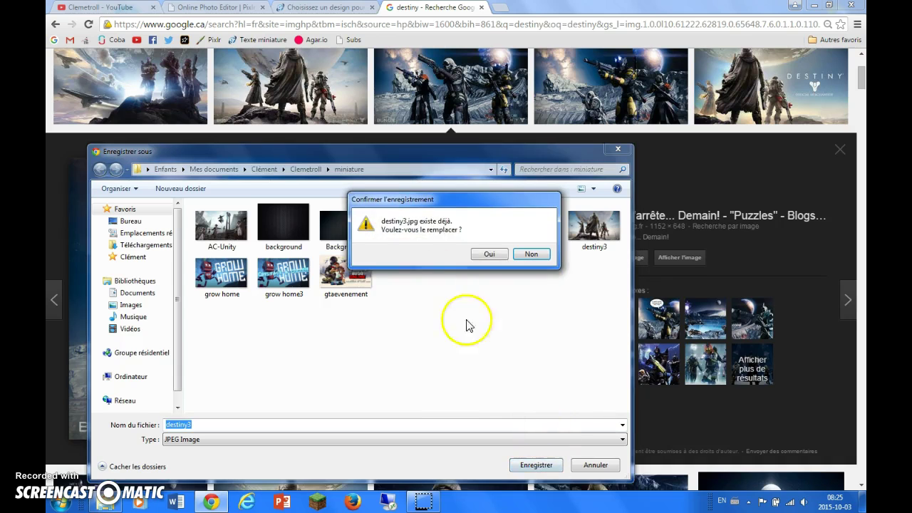
{"action": "left_click", "coordinate": [484, 254]}
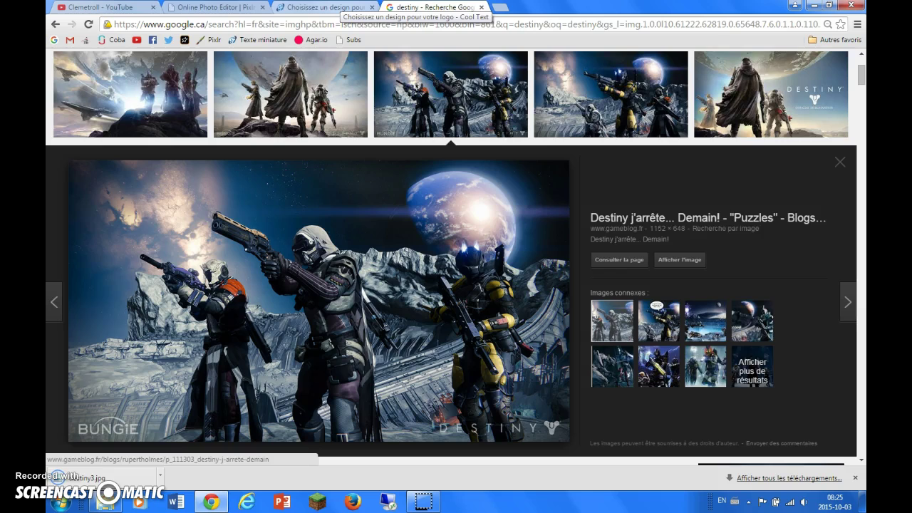
Switch to the Cool Text site and choose the Keen logo design
{"action": "left_click", "coordinate": [320, 7]}
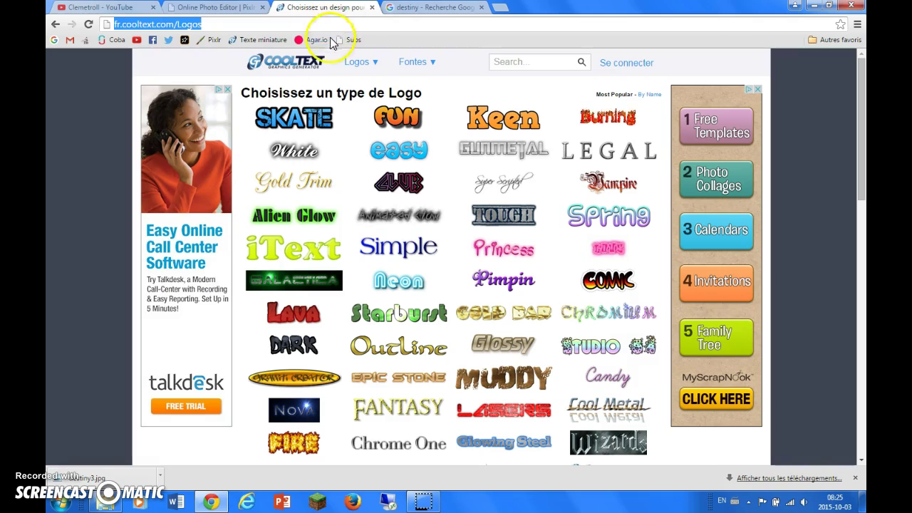
{"action": "mouse_move", "coordinate": [360, 62]}
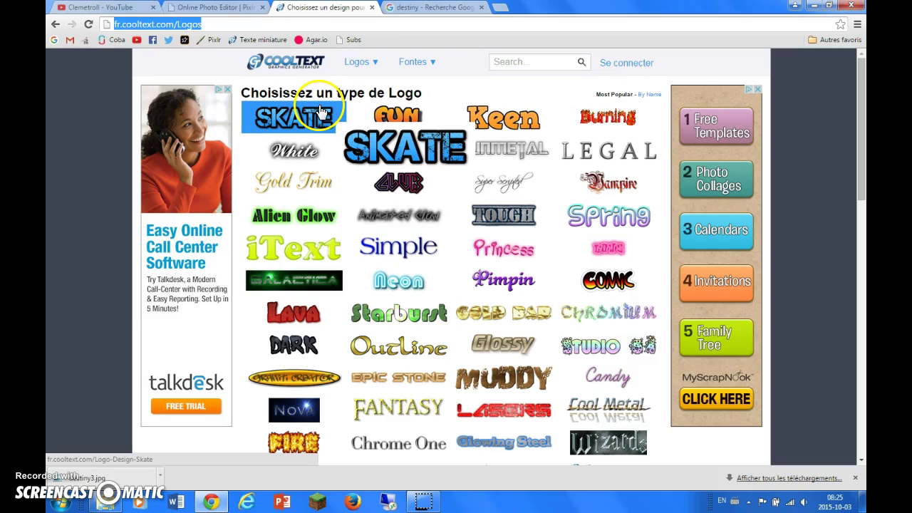
{"action": "left_click", "coordinate": [485, 116]}
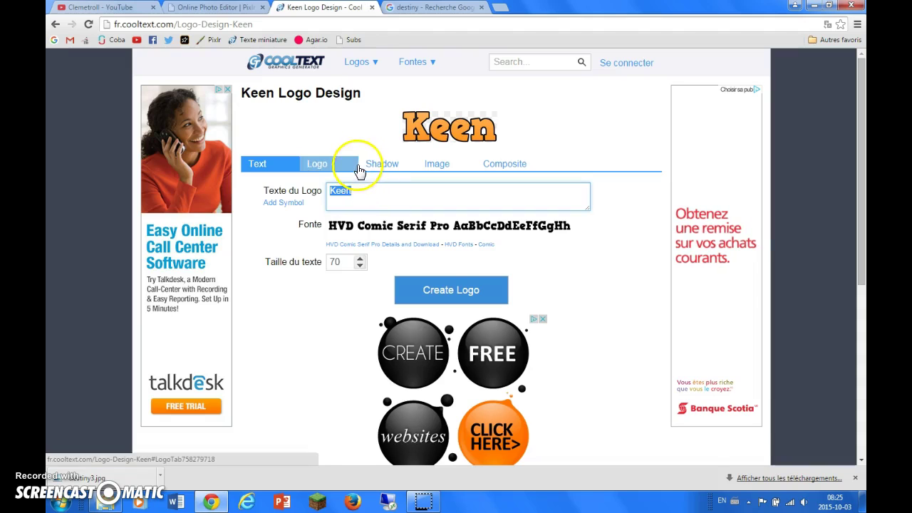
Replace the logo text with "l'attaque sur la Lune"
{"action": "key", "text": "BackSpace"}
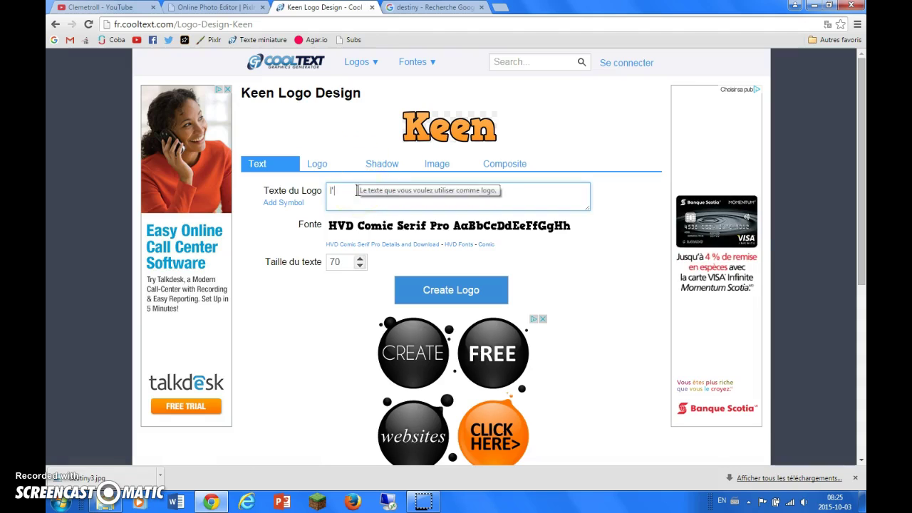
{"action": "type", "text": "l'attag"}
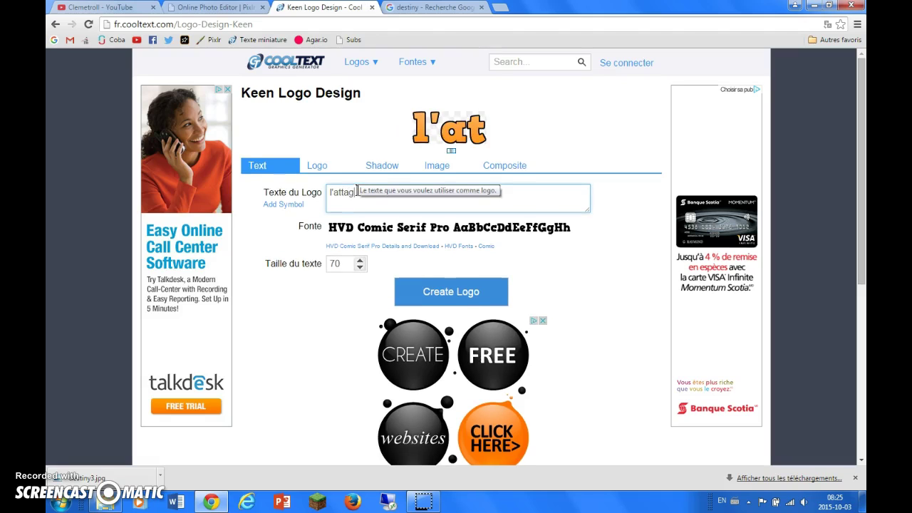
{"action": "key", "text": "BackSpace"}
{"action": "type", "text": "qu"}
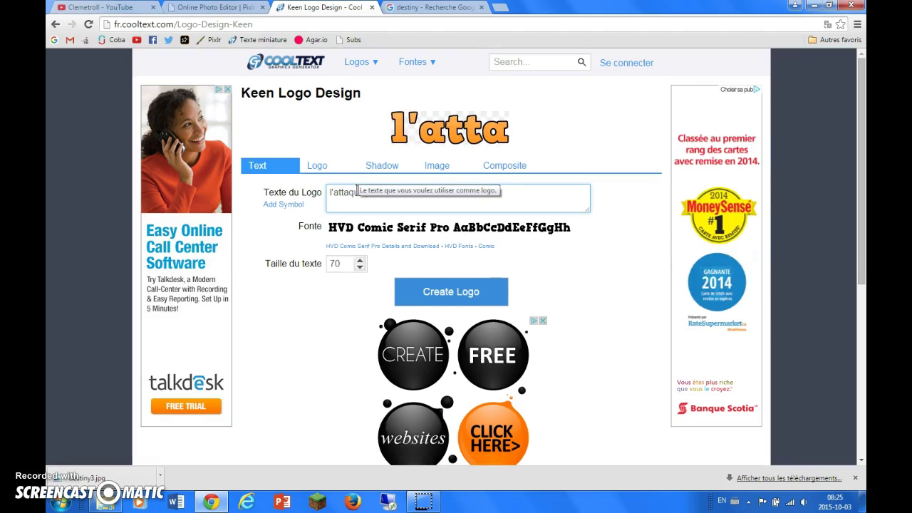
{"action": "type", "text": "e sur la "}
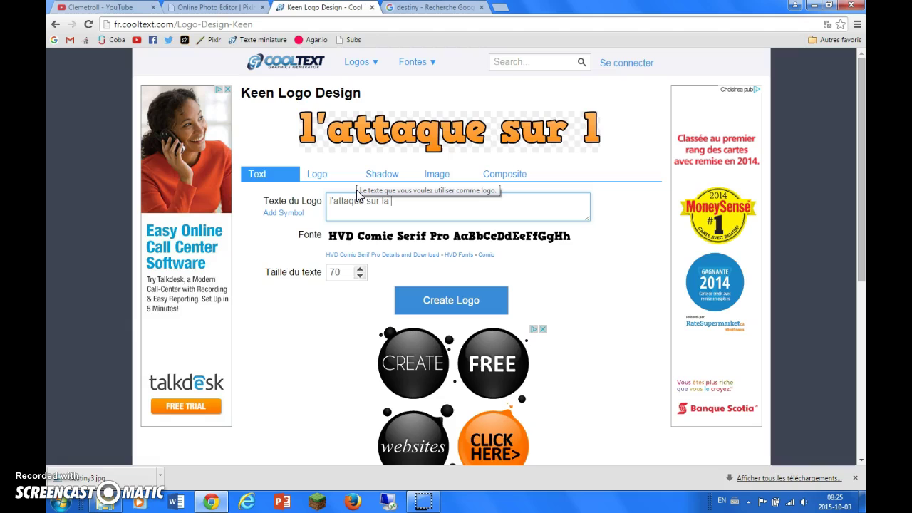
{"action": "type", "text": "Lune"}
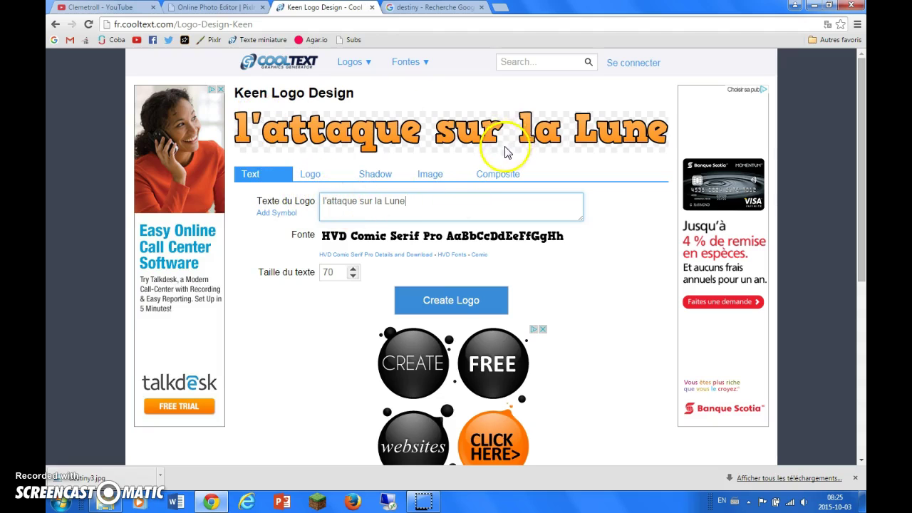
Change the logo's font to Komika Axis
{"action": "left_click", "coordinate": [366, 241]}
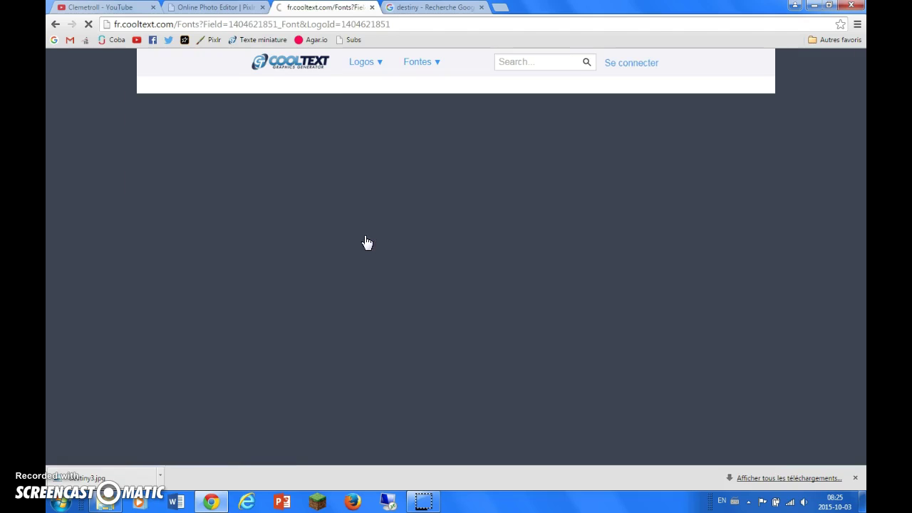
{"action": "scroll", "coordinate": [365, 242], "scroll_direction": "down", "scroll_amount": 1}
{"action": "scroll", "coordinate": [364, 245], "scroll_direction": "down", "scroll_amount": 5}
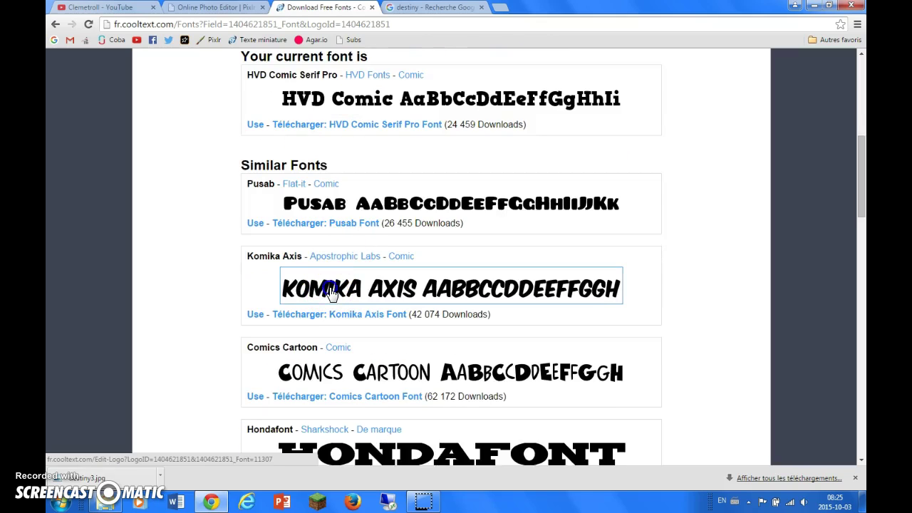
{"action": "left_click", "coordinate": [330, 295]}
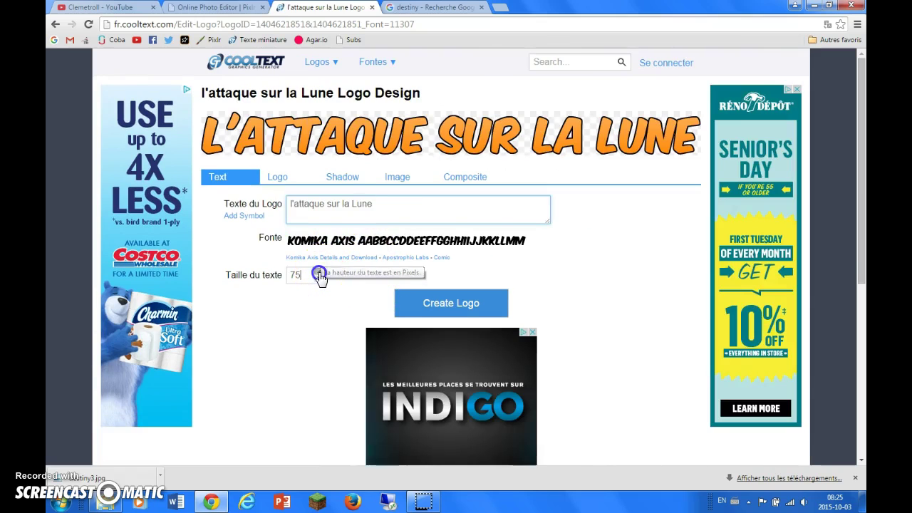
Set the logo's text size to 100 pixels
{"action": "left_click", "coordinate": [319, 272]}
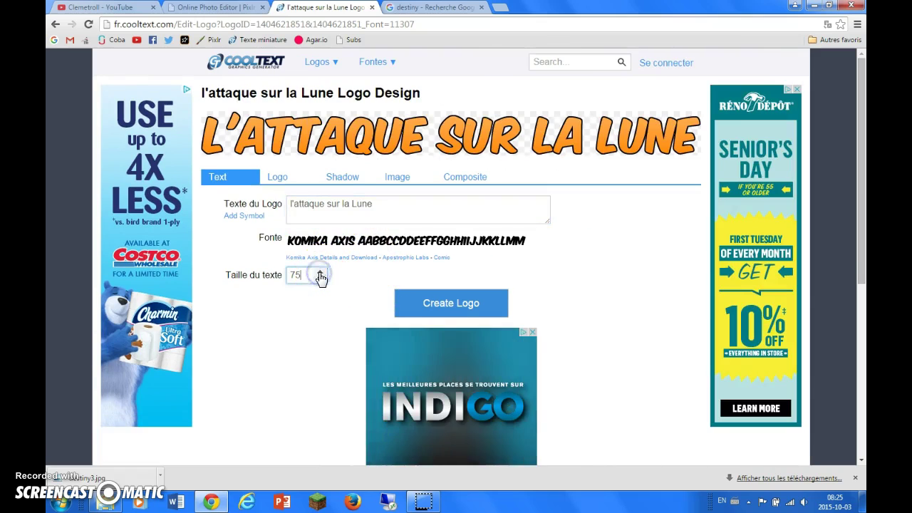
{"action": "left_click", "coordinate": [245, 275]}
{"action": "key", "text": "BackSpace"}
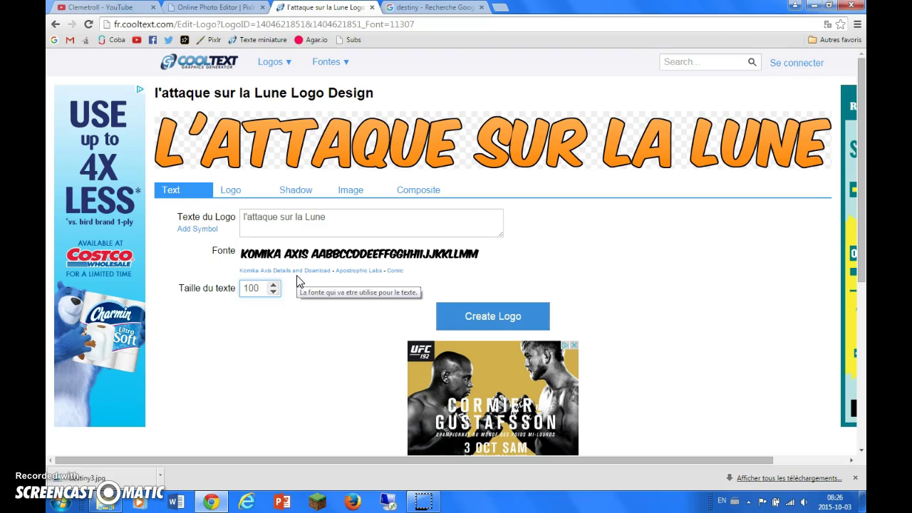
{"action": "type", "text": "100"}
{"action": "left_click", "coordinate": [288, 333]}
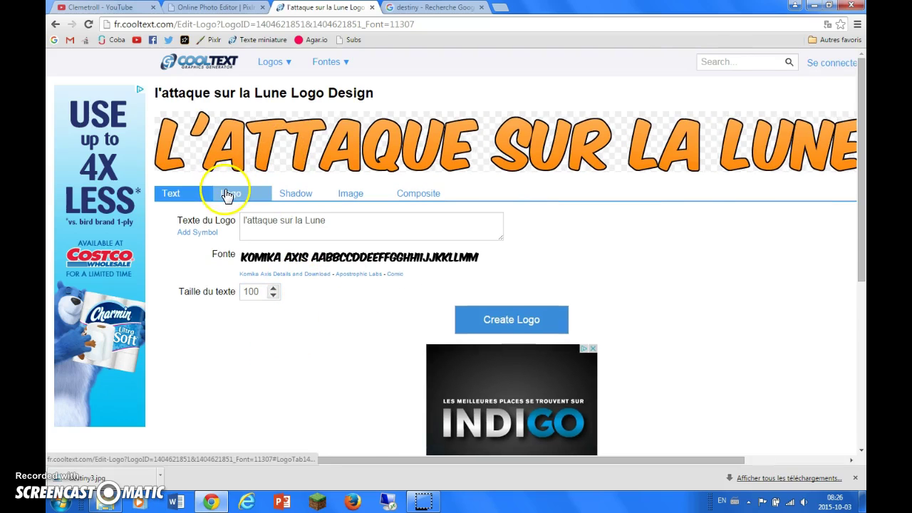
Set the initial colour of the logo's gradient to dark blue #1B0DAB
{"action": "left_click", "coordinate": [227, 195]}
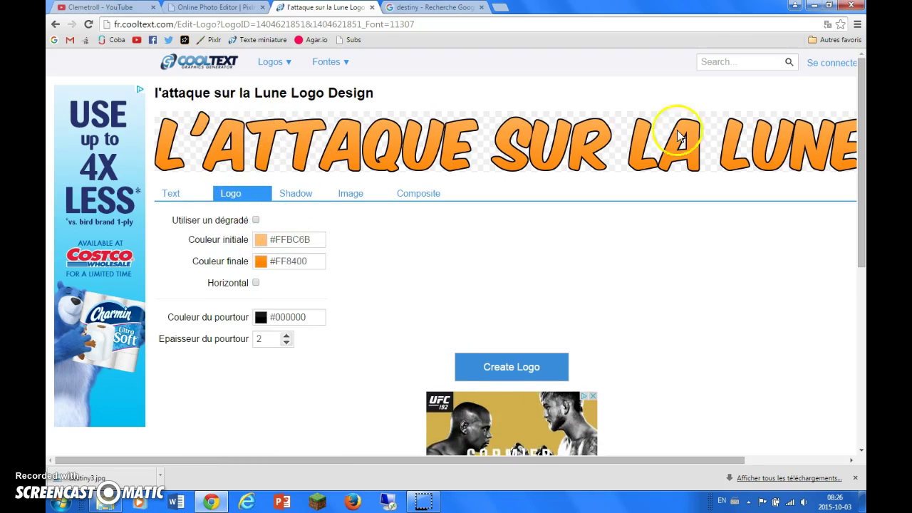
{"action": "left_click", "coordinate": [261, 239]}
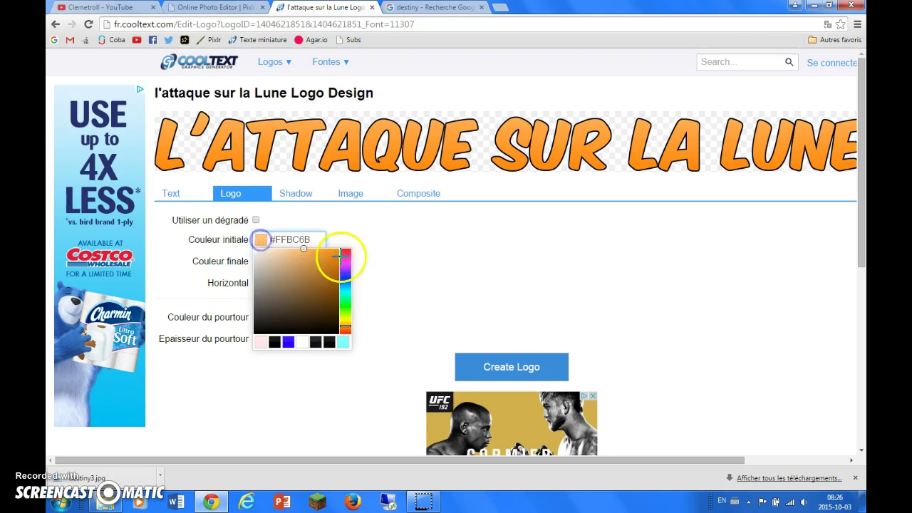
{"action": "left_click_drag", "start_coordinate": [328, 265], "coordinate": [332, 277]}
{"action": "left_click_drag", "start_coordinate": [346, 308], "coordinate": [345, 277]}
{"action": "left_click", "coordinate": [404, 260]}
{"action": "left_click", "coordinate": [265, 242]}
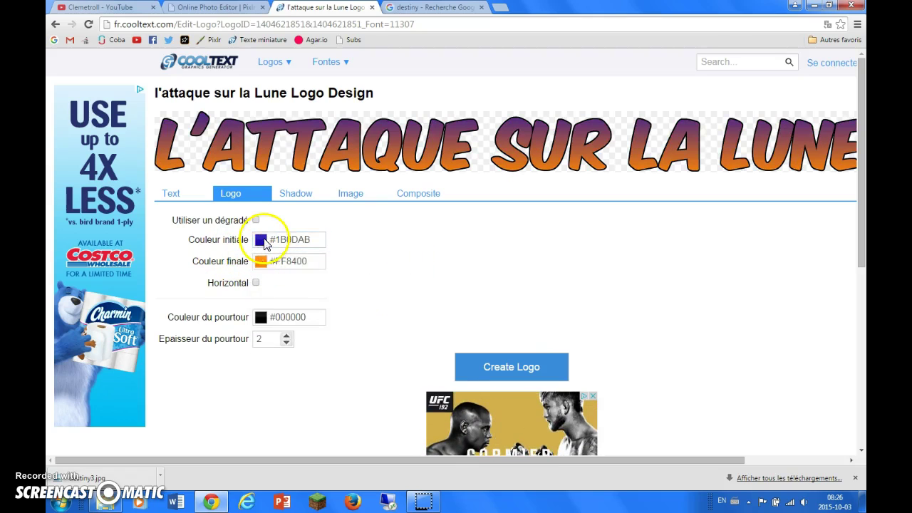
Try dark magenta #80095E as the final colour of the logo's gradient
{"action": "left_click", "coordinate": [262, 263]}
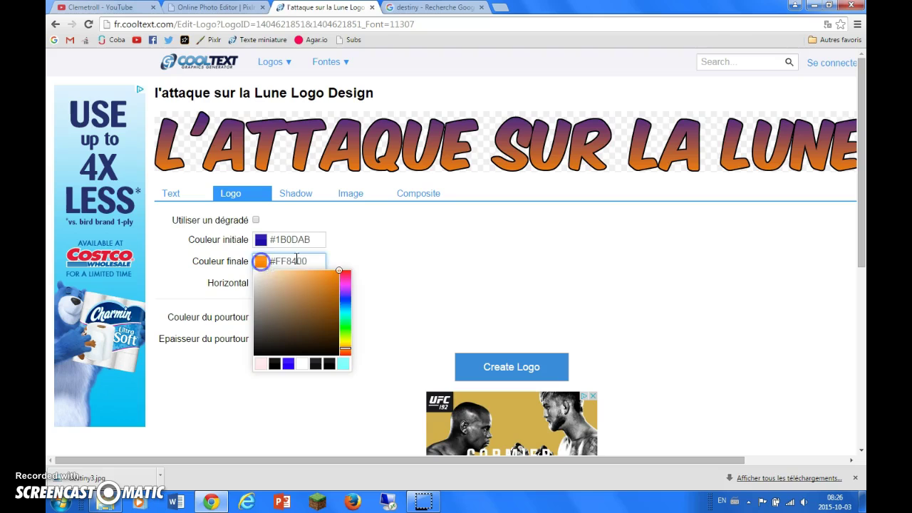
{"action": "left_click_drag", "start_coordinate": [343, 284], "coordinate": [344, 280]}
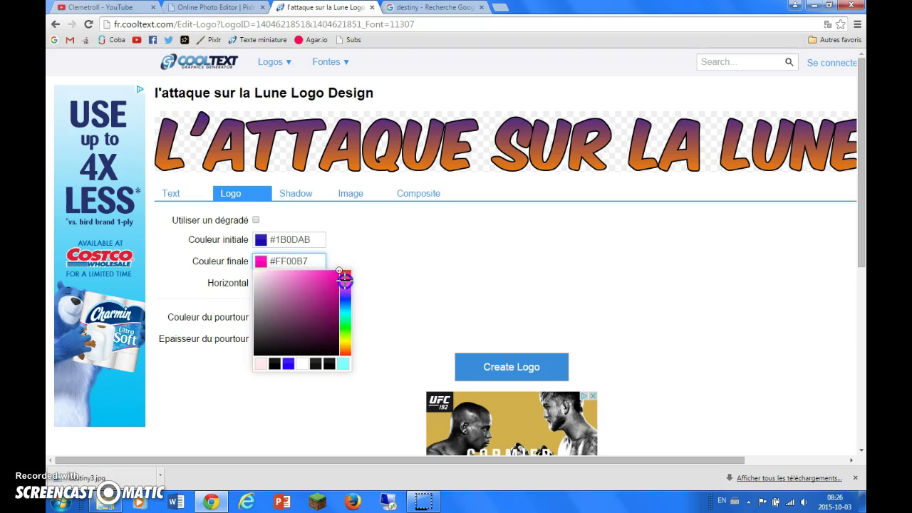
{"action": "left_click", "coordinate": [335, 296]}
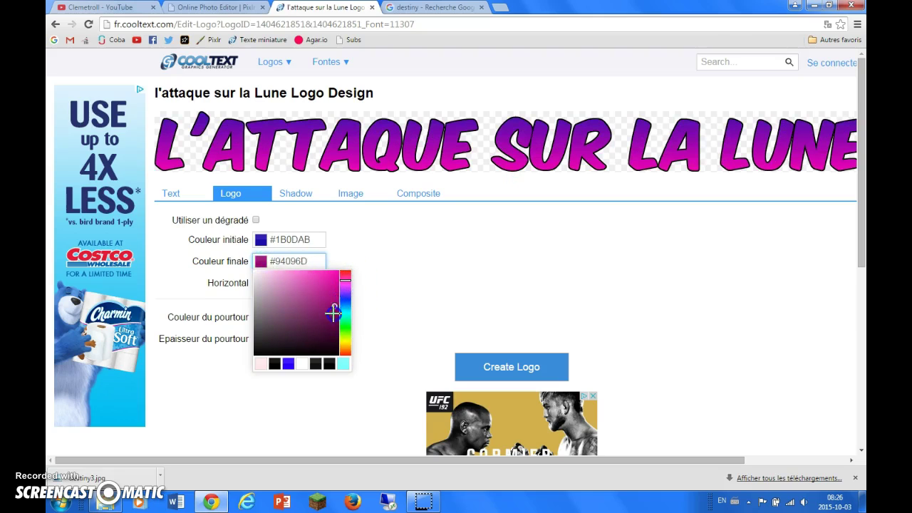
{"action": "left_click", "coordinate": [349, 349]}
Set the final colour of the logo's gradient to yellow #F2E200
{"action": "left_click", "coordinate": [260, 261]}
{"action": "left_click", "coordinate": [330, 314]}
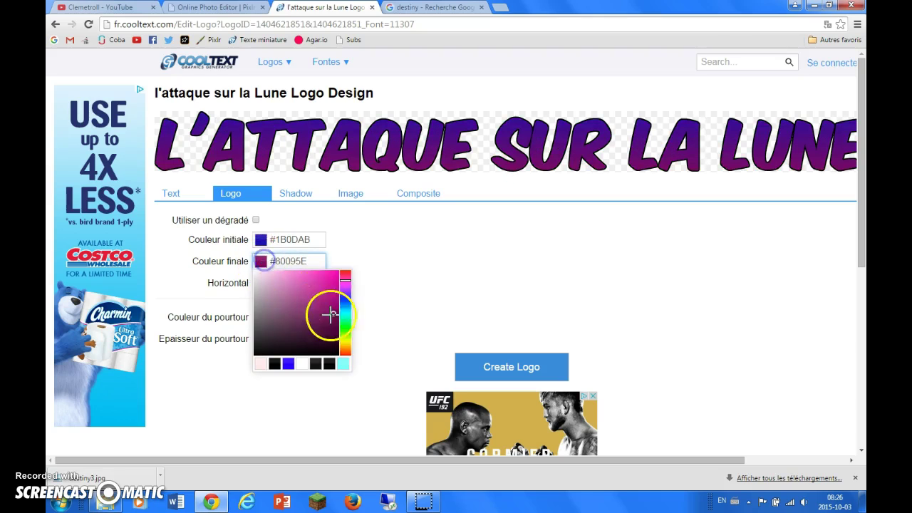
{"action": "left_click", "coordinate": [345, 343]}
{"action": "left_click_drag", "start_coordinate": [337, 306], "coordinate": [356, 275]}
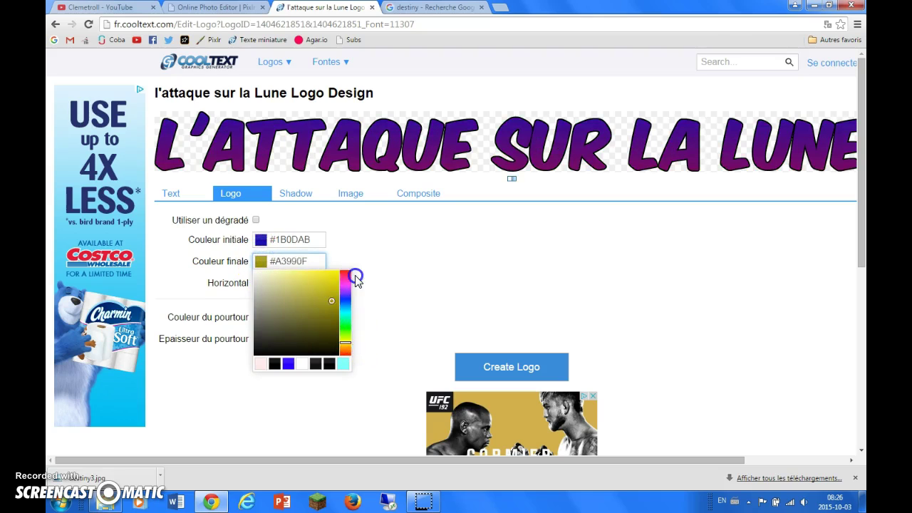
{"action": "left_click", "coordinate": [399, 276]}
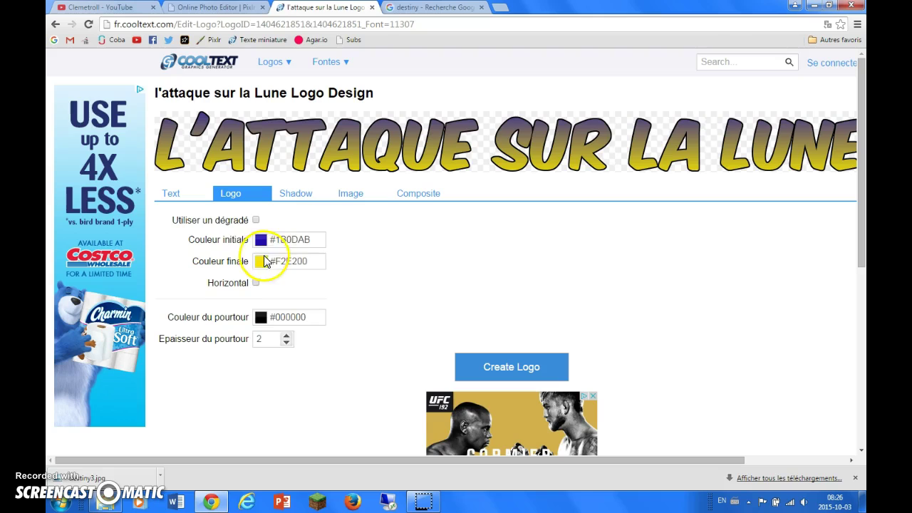
Set the initial colour of the logo's gradient to cyan #00FFF7 and the outline thickness to 3
{"action": "left_click", "coordinate": [261, 239]}
{"action": "left_click", "coordinate": [345, 293]}
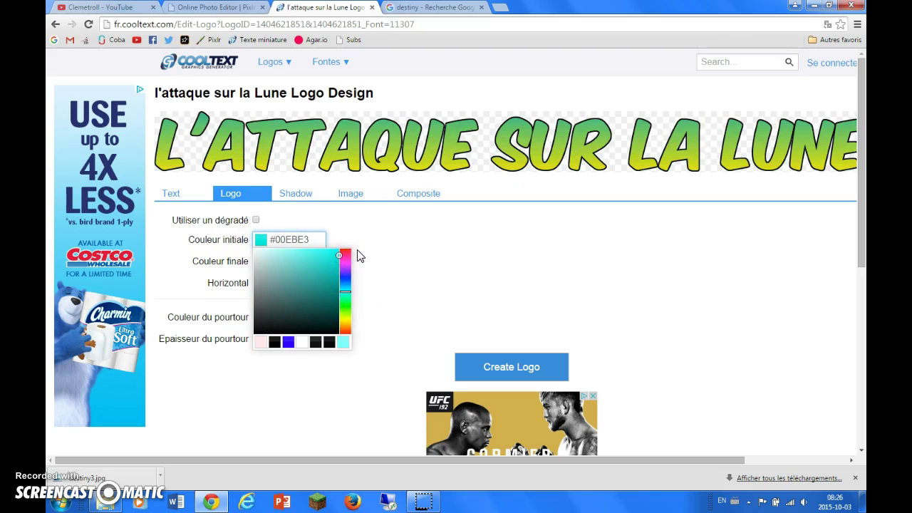
{"action": "left_click", "coordinate": [332, 252]}
{"action": "left_click", "coordinate": [425, 256]}
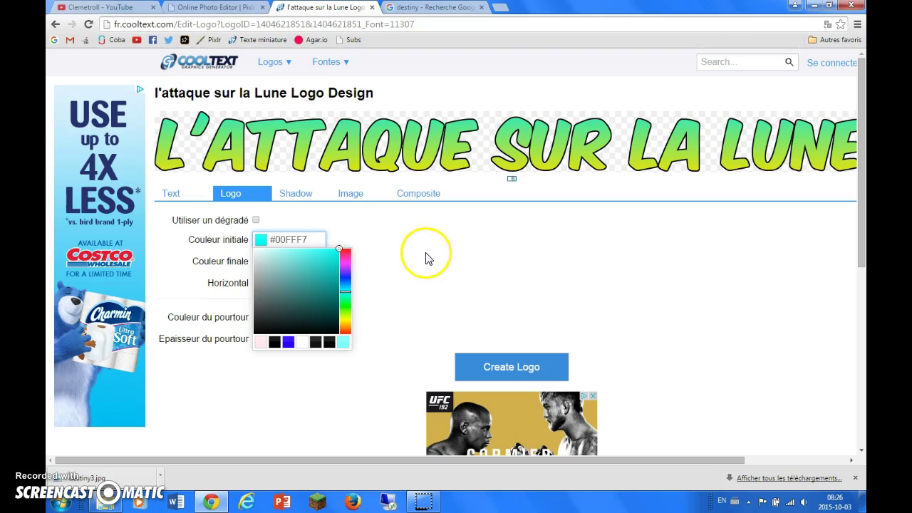
{"action": "left_click", "coordinate": [427, 254]}
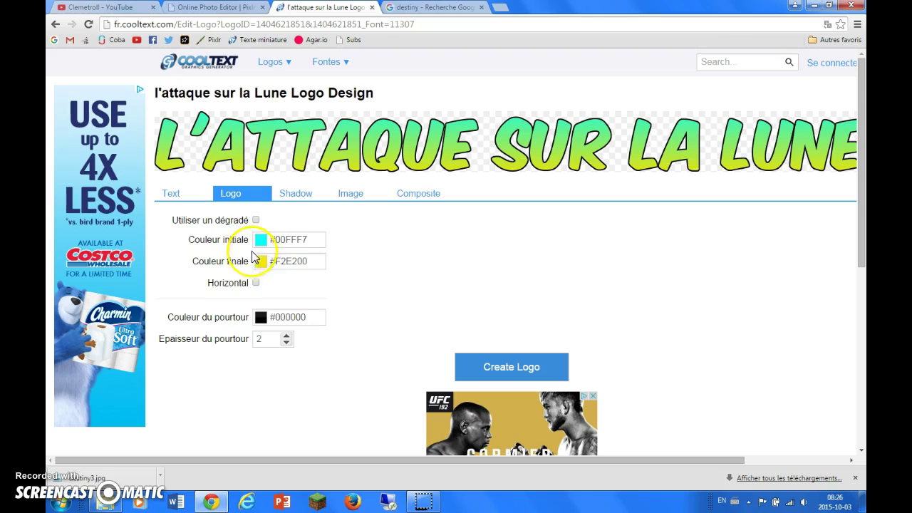
{"action": "left_click", "coordinate": [256, 283]}
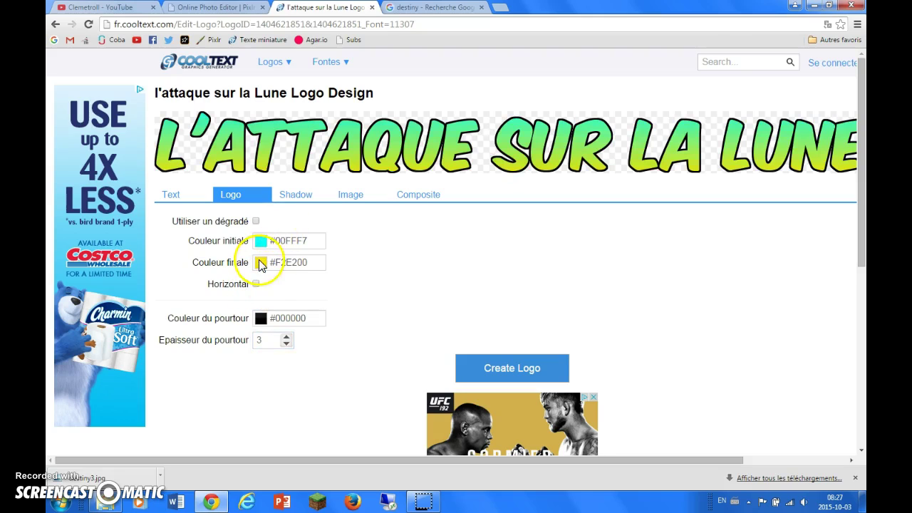
Give the logo a Sharp black shadow with an X offset of 5, a Y offset of 6 and an opacity of 40
{"action": "left_click", "coordinate": [301, 199]}
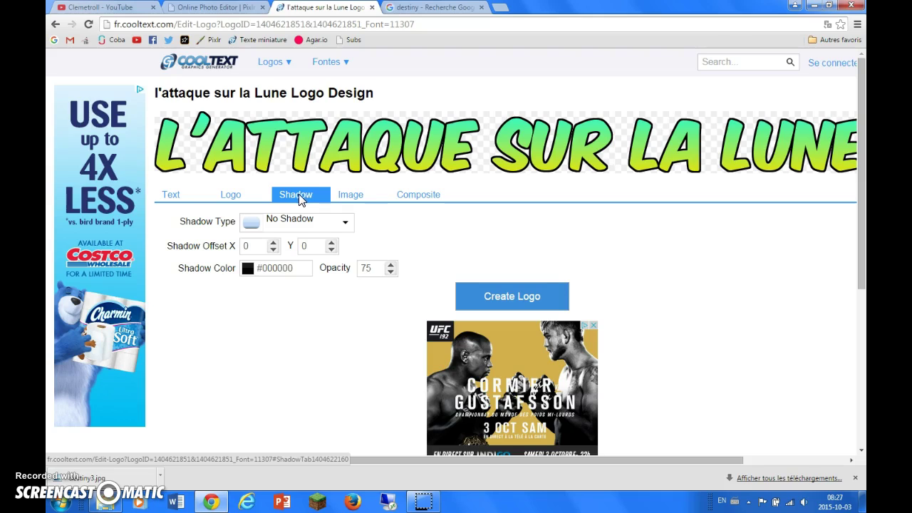
{"action": "left_click", "coordinate": [324, 223]}
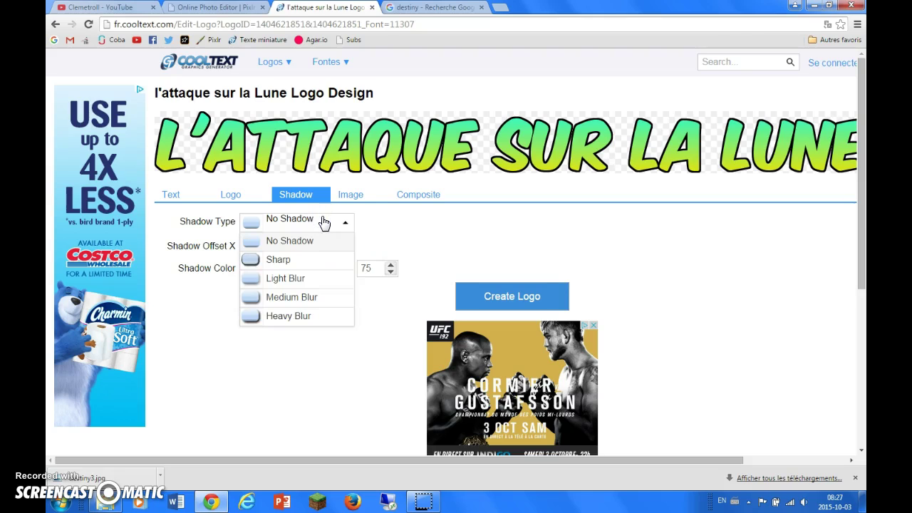
{"action": "left_click", "coordinate": [295, 261]}
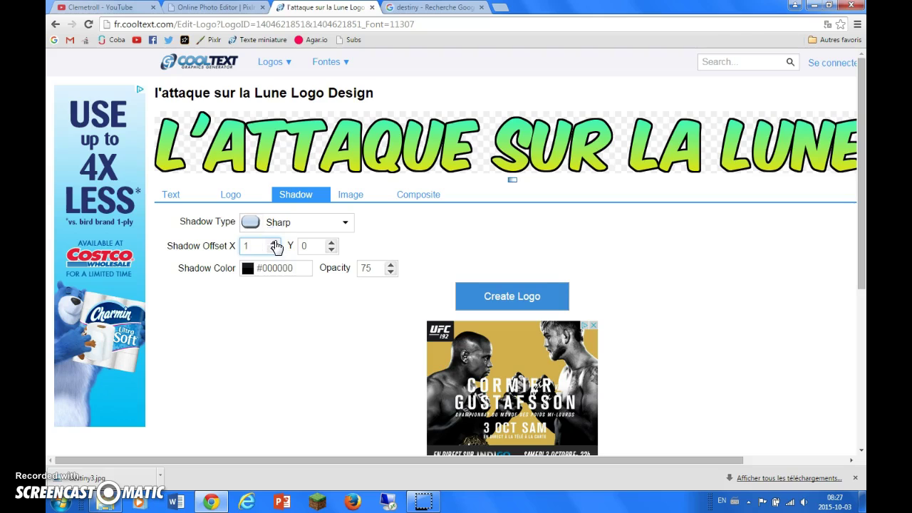
{"action": "left_click", "coordinate": [332, 244]}
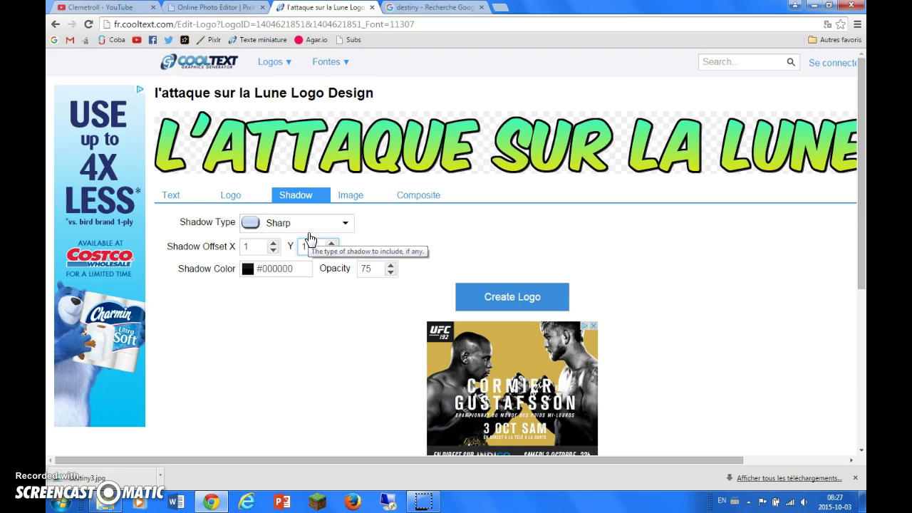
{"action": "left_click", "coordinate": [302, 245]}
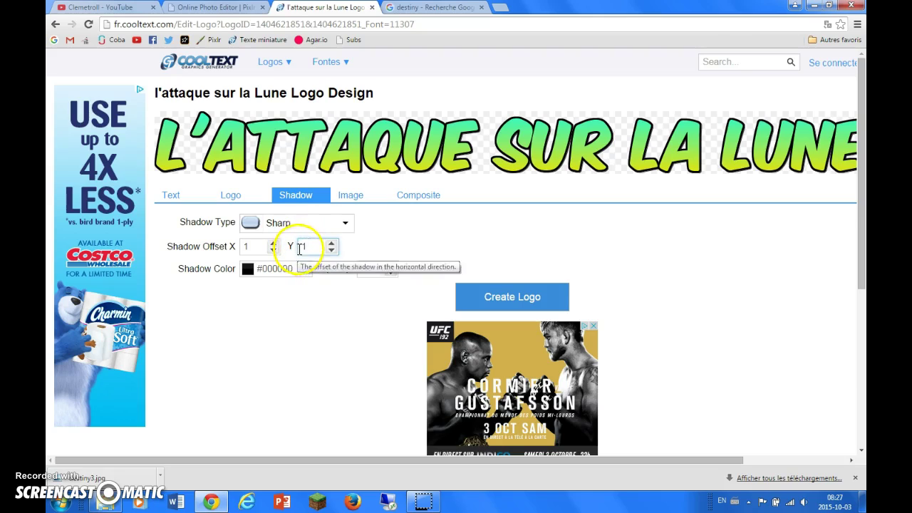
{"action": "left_click", "coordinate": [332, 243]}
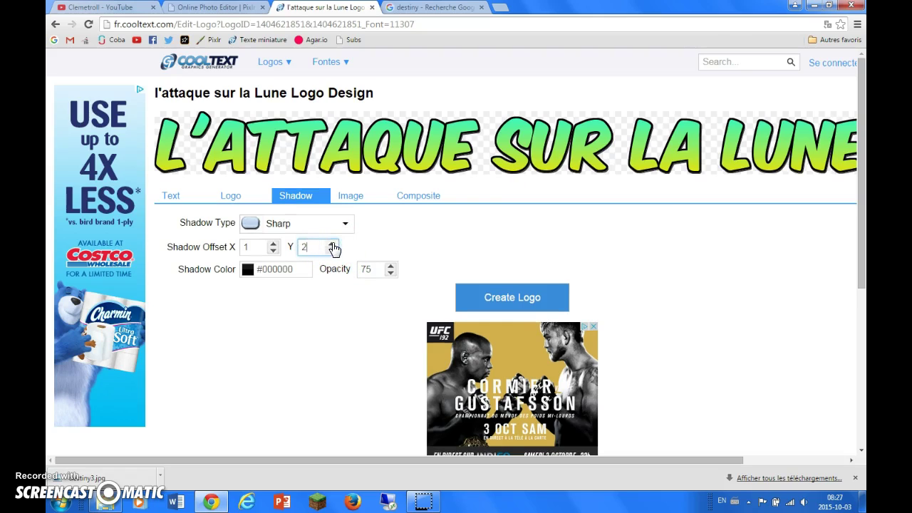
{"action": "left_click", "coordinate": [332, 243]}
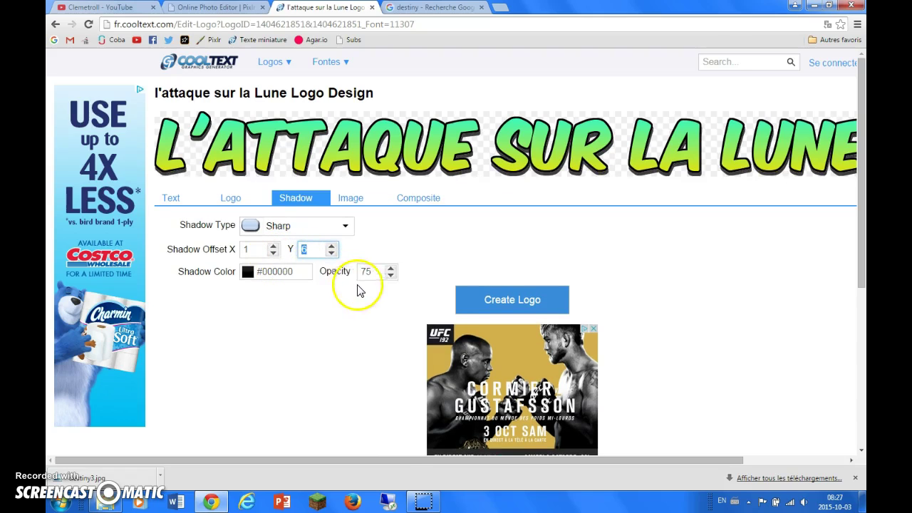
{"action": "left_click", "coordinate": [394, 277]}
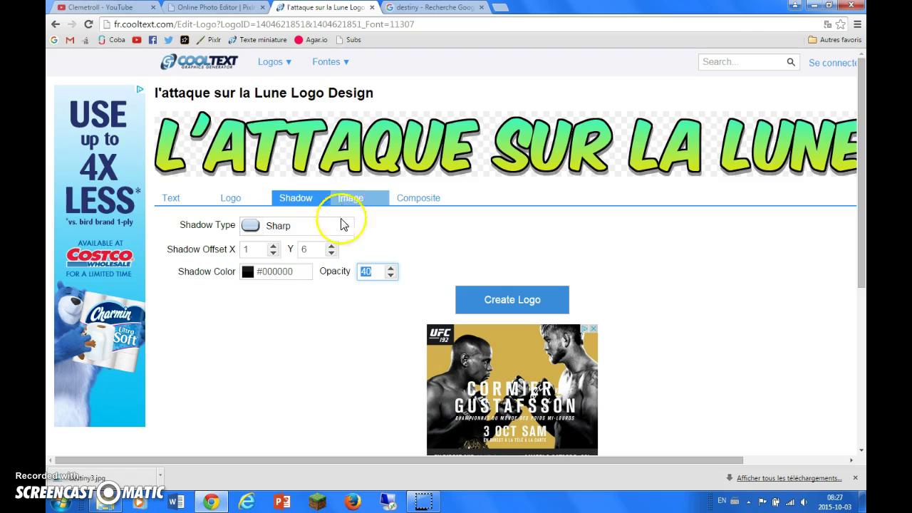
{"action": "left_click", "coordinate": [275, 246]}
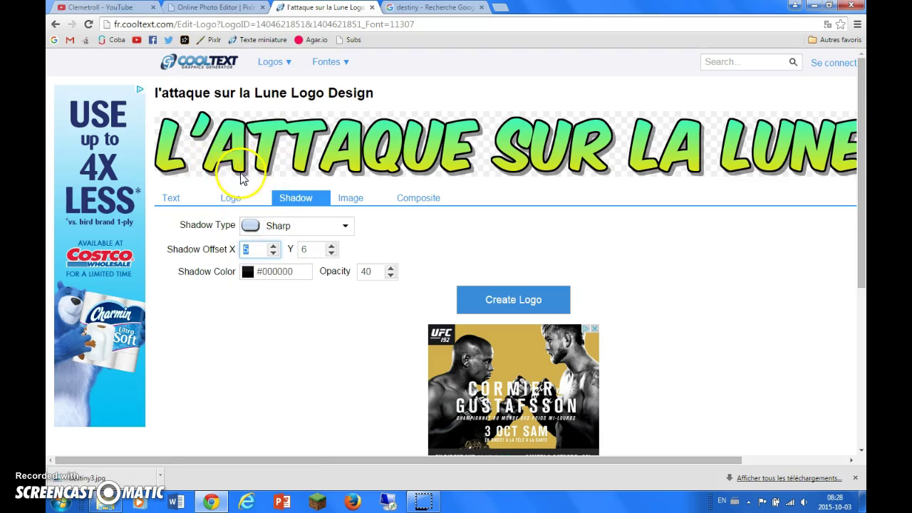
Create the logo from the finished design and download the rendered PNG image
{"action": "mouse_move", "coordinate": [275, 61]}
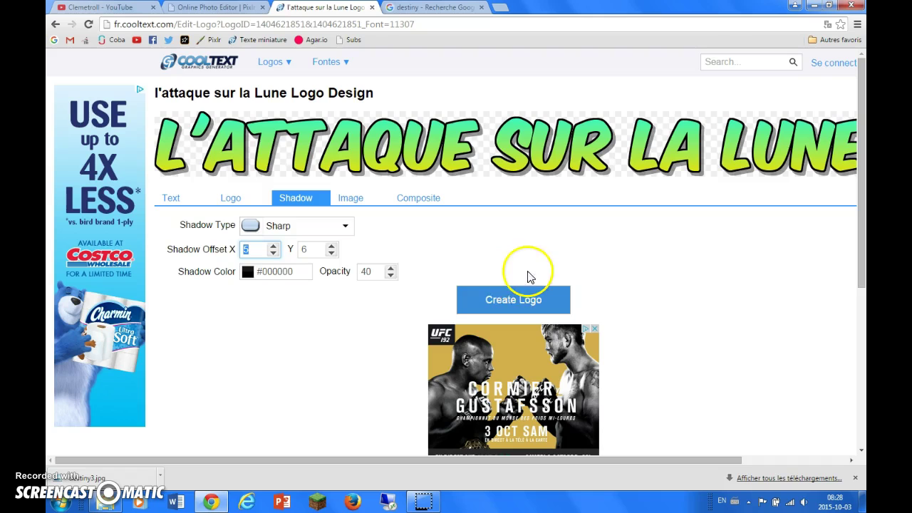
{"action": "left_click", "coordinate": [494, 306]}
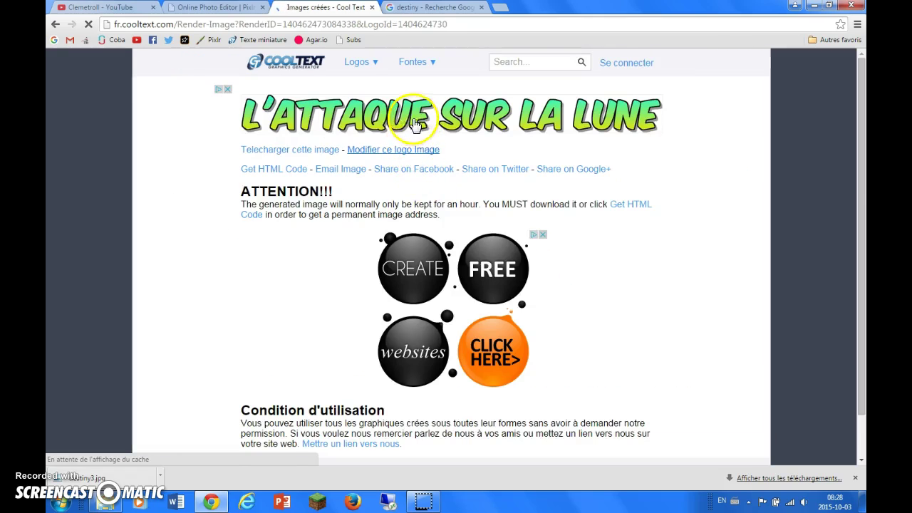
{"action": "left_click", "coordinate": [314, 126]}
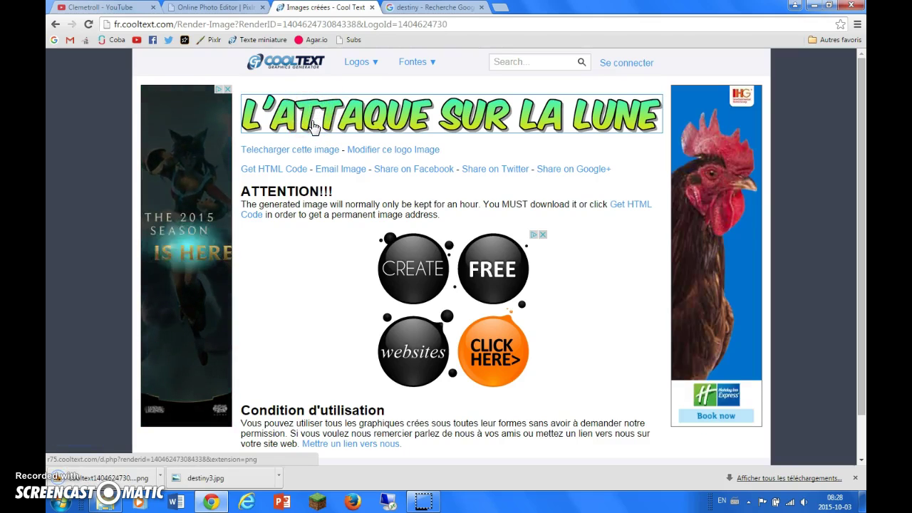
{"action": "left_click", "coordinate": [74, 482]}
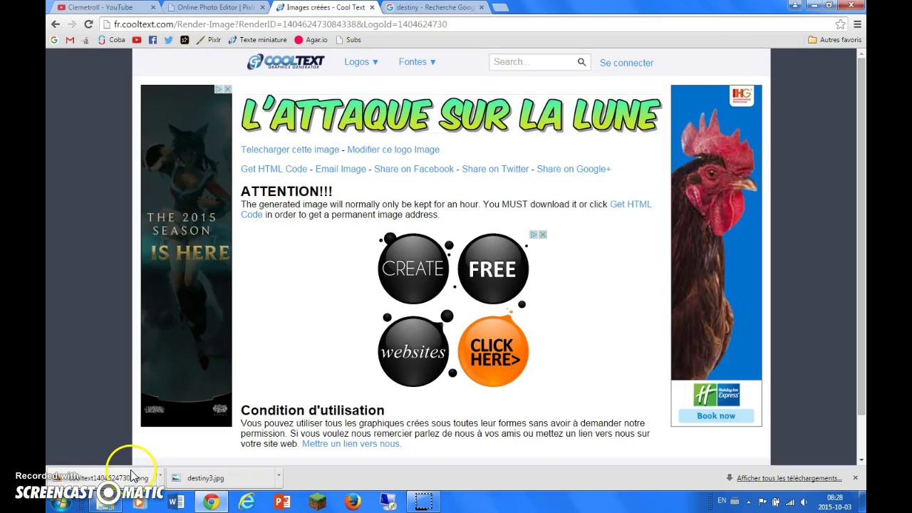
{"action": "left_click", "coordinate": [197, 165]}
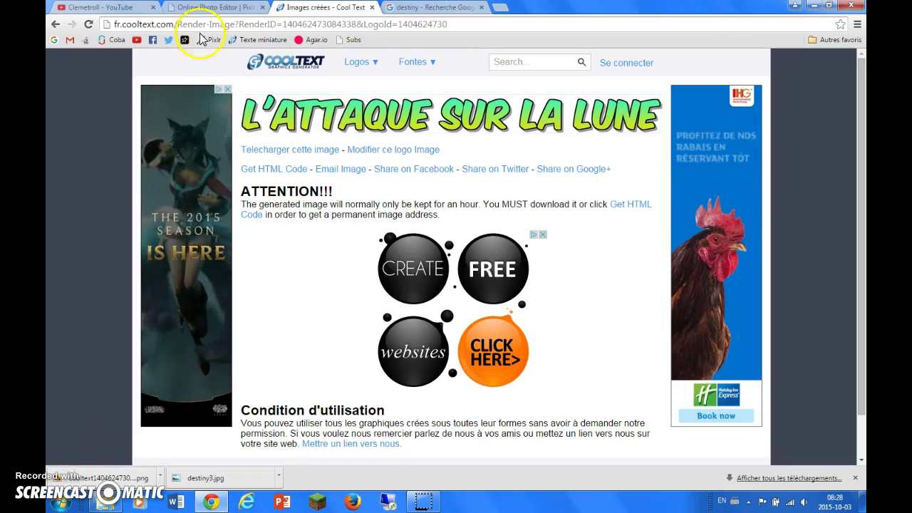
Switch to Pixlr Editor and open the background image destiny3 from the computer's miniature folder
{"action": "left_click", "coordinate": [213, 8]}
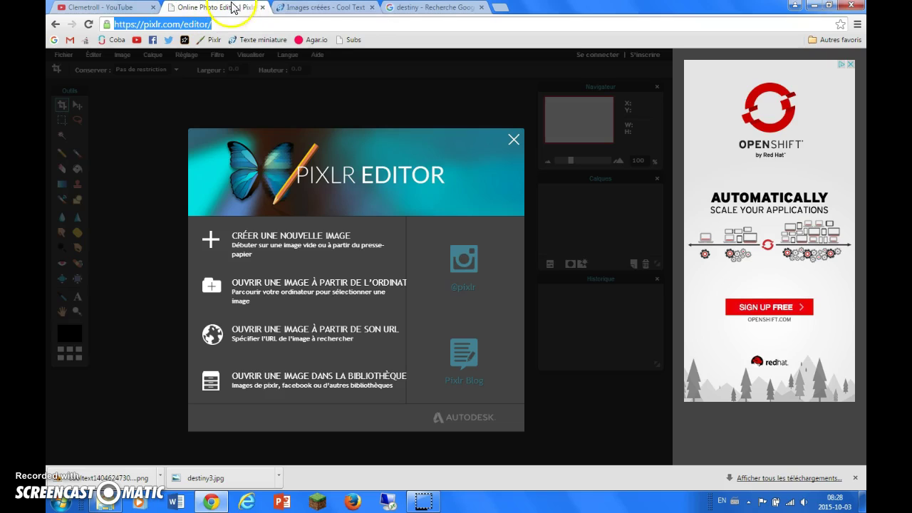
{"action": "left_click", "coordinate": [345, 176]}
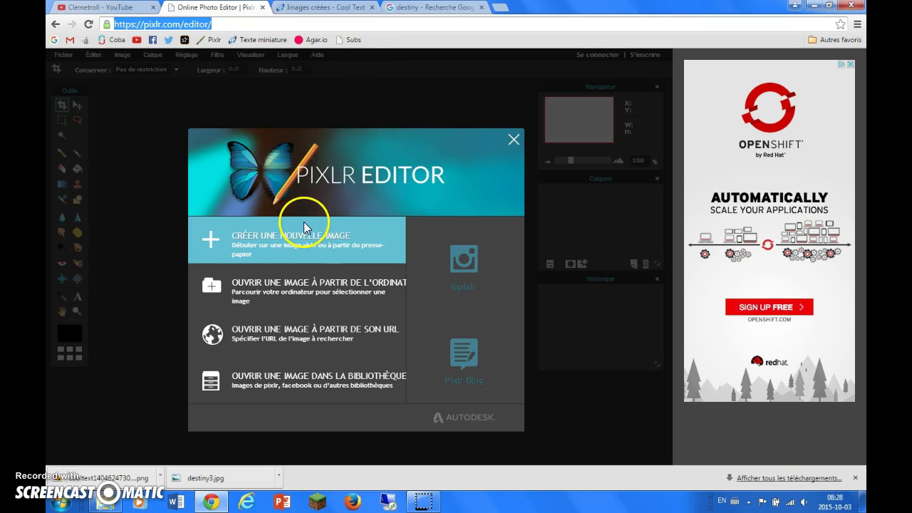
{"action": "left_click", "coordinate": [314, 284]}
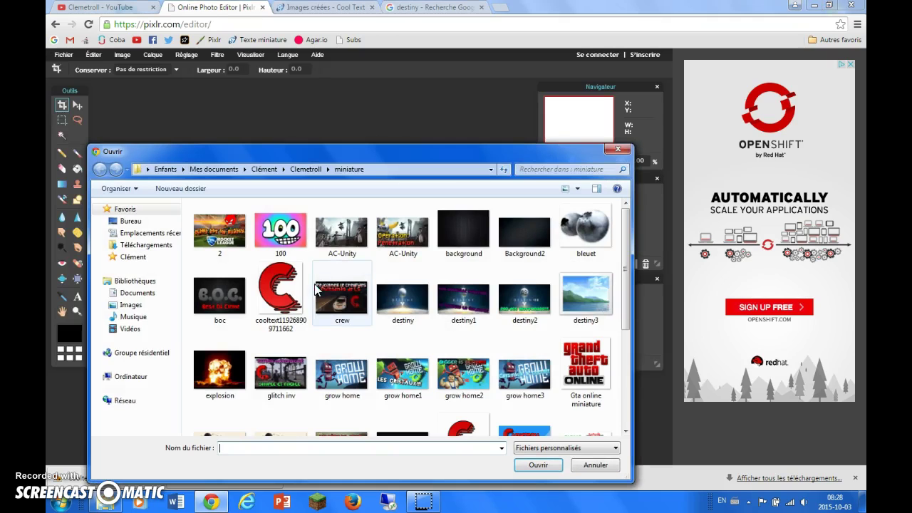
{"action": "left_click_drag", "start_coordinate": [627, 235], "coordinate": [631, 261]}
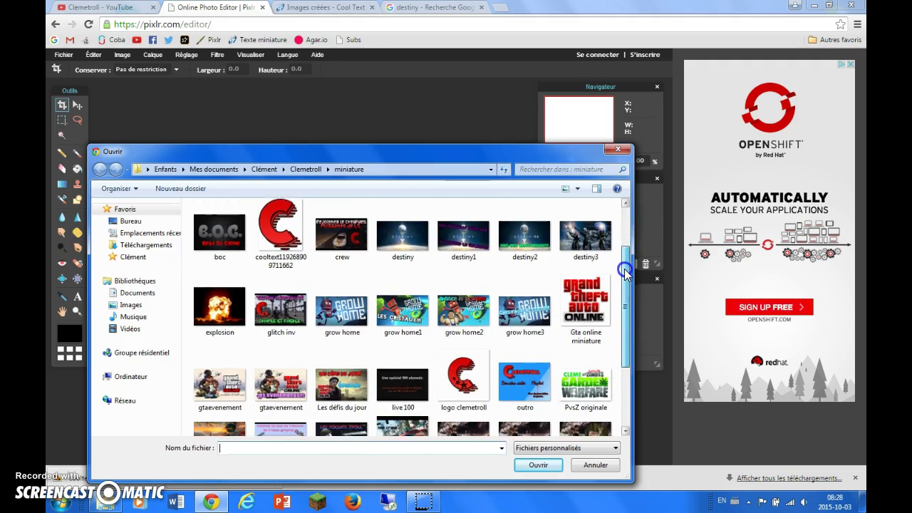
{"action": "double_click", "coordinate": [585, 227]}
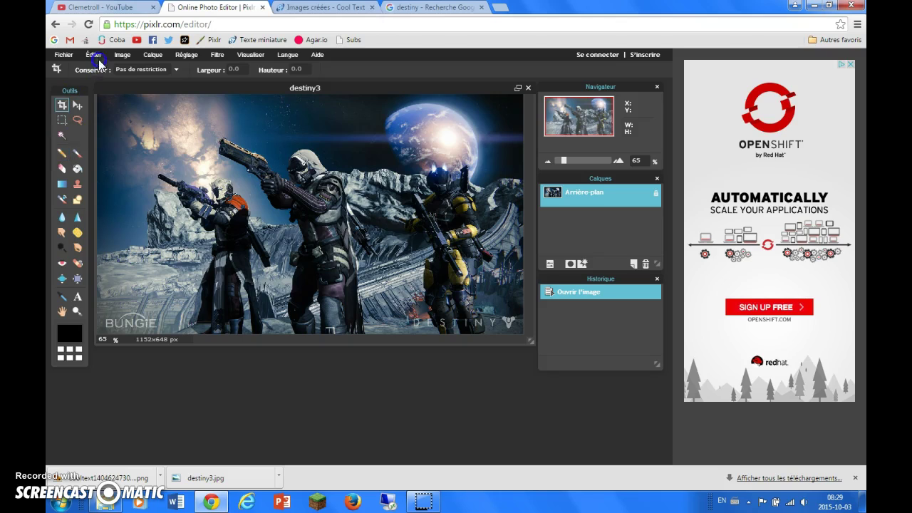
Start opening an image as a new layer over destiny3 and browse to the Téléchargements folder
{"action": "left_click", "coordinate": [152, 55]}
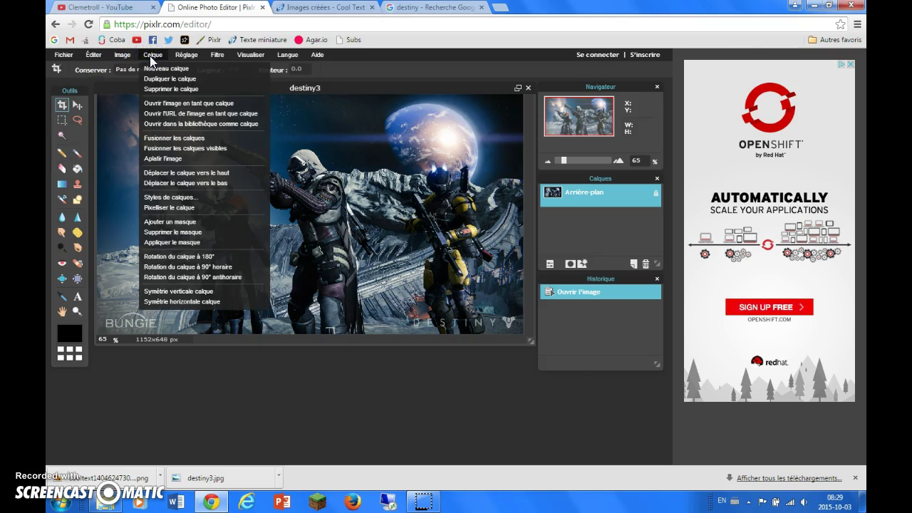
{"action": "left_click", "coordinate": [153, 105]}
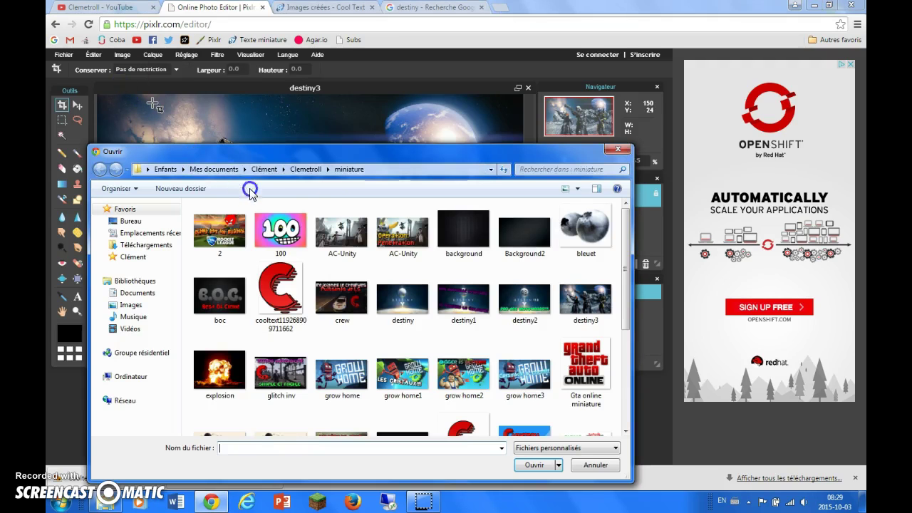
{"action": "left_click", "coordinate": [530, 245]}
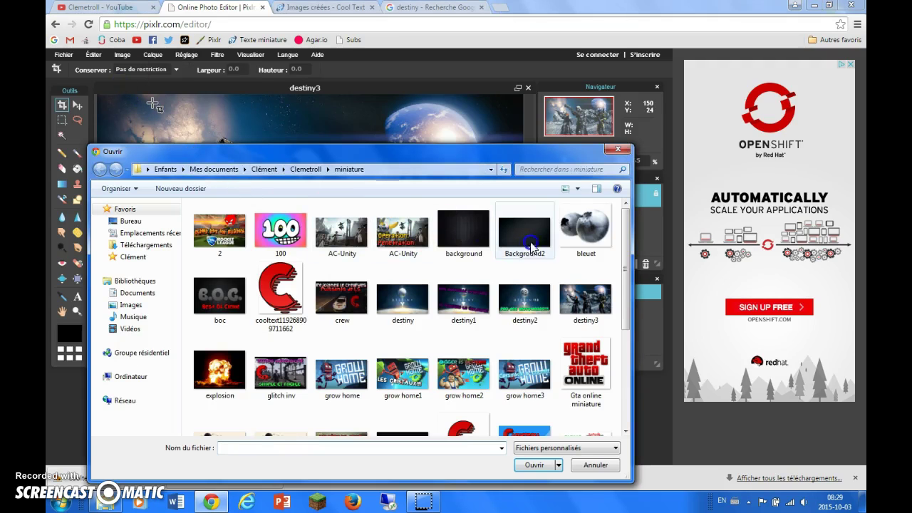
{"action": "left_click", "coordinate": [139, 245]}
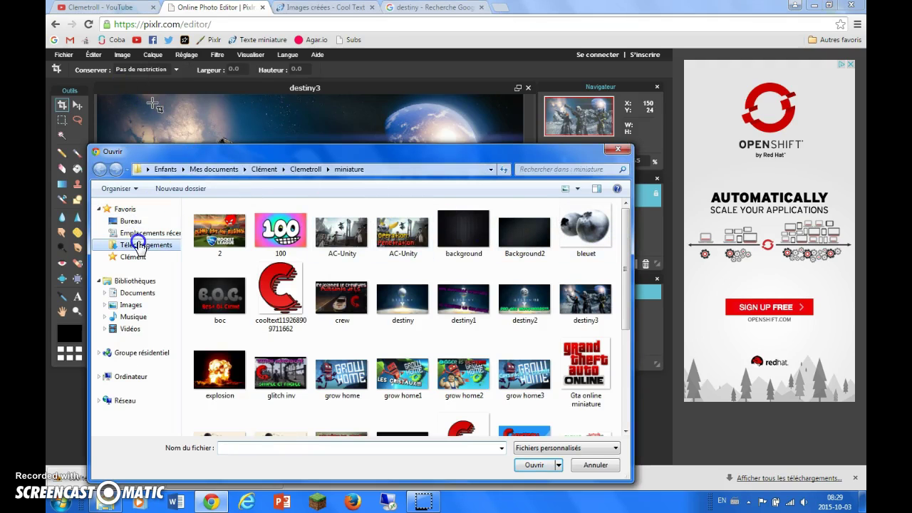